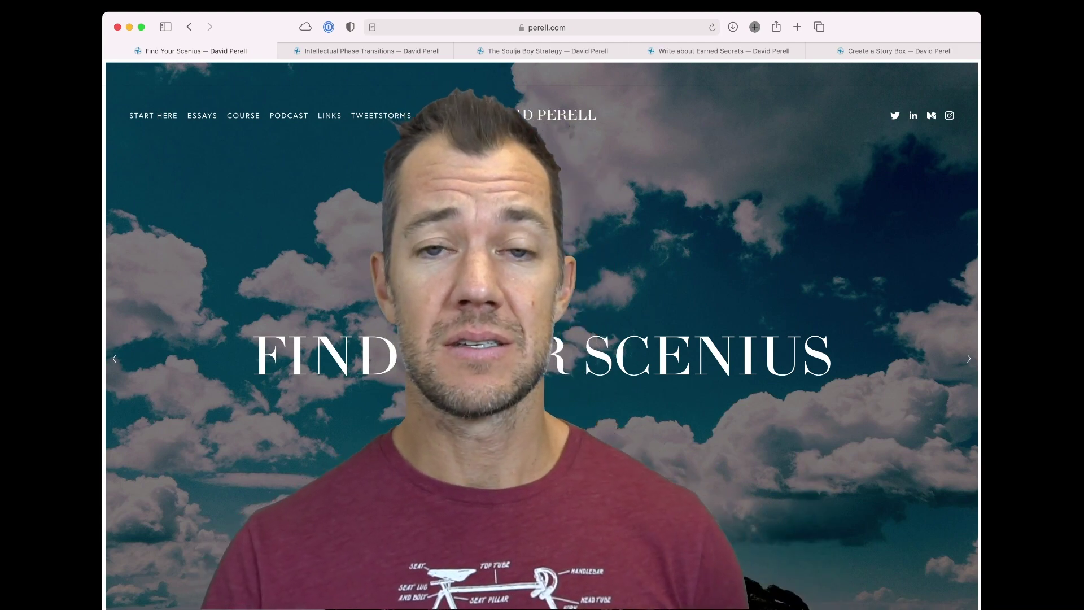
- Cycle through the perell.com essay tabs in Safari until Create a Story Box is active
{"action": "key", "text": "ctrl+Tab"}
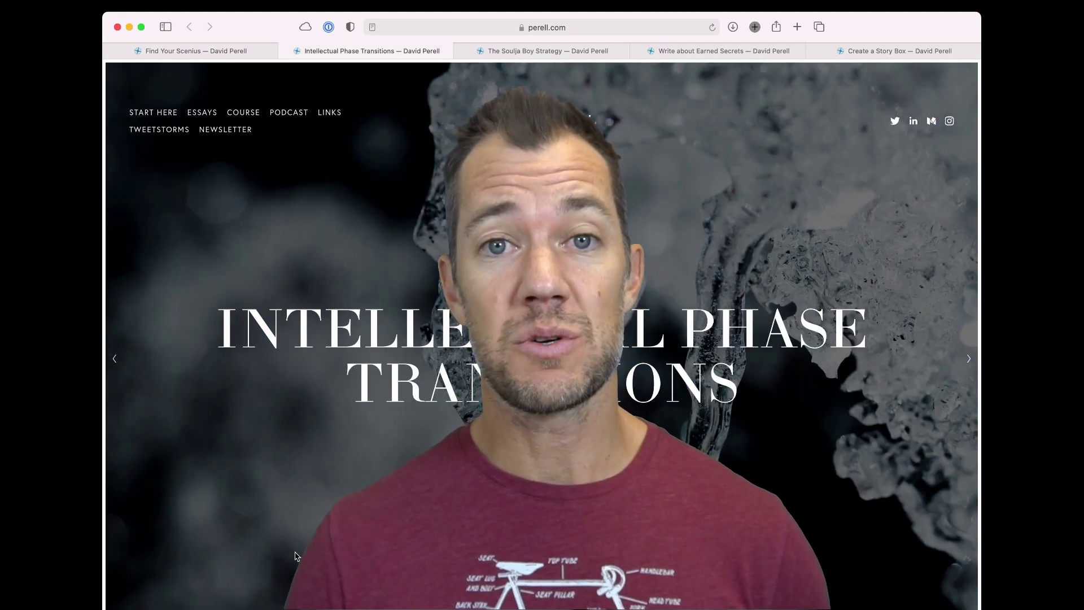
{"action": "key", "text": "ctrl+Tab"}
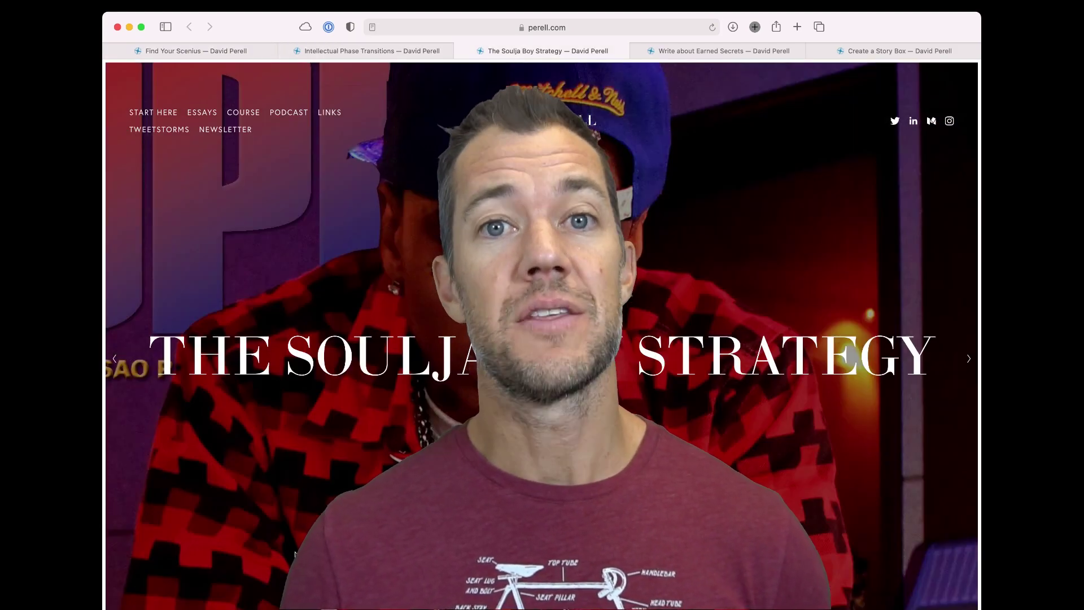
{"action": "key", "text": "ctrl+Tab"}
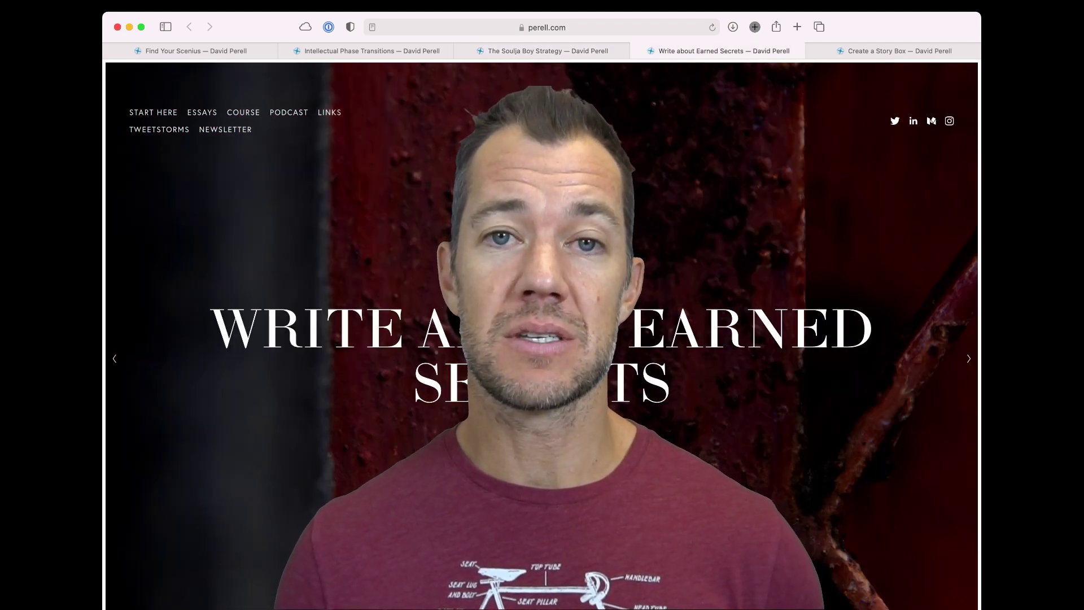
{"action": "key", "text": "ctrl+Tab"}
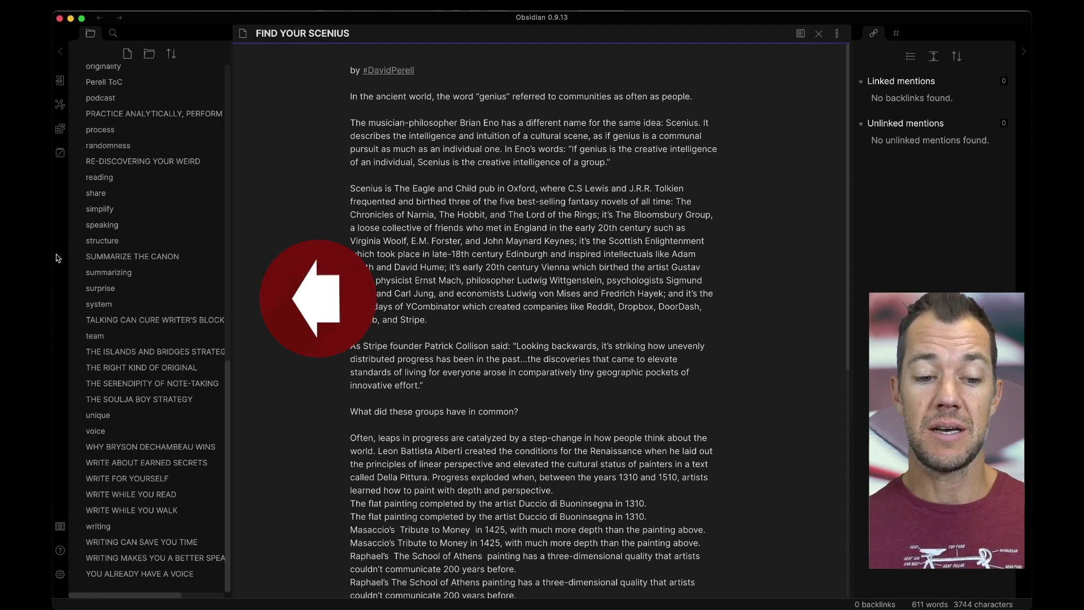
- Open Intellectual Phase Transitions, The Soulja Boy Strategy, Write About Earned Secrets and Create a Story Box as split panes
{"action": "scroll", "coordinate": [158, 288], "scroll_direction": "up", "scroll_amount": 8}
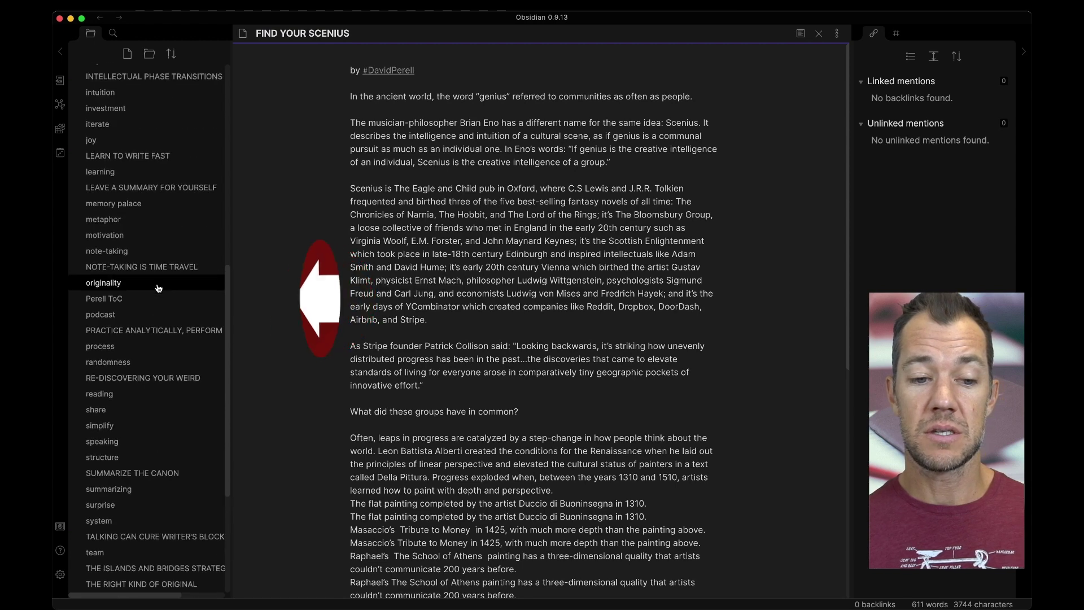
{"action": "scroll", "coordinate": [175, 170], "scroll_direction": "up", "scroll_amount": 3}
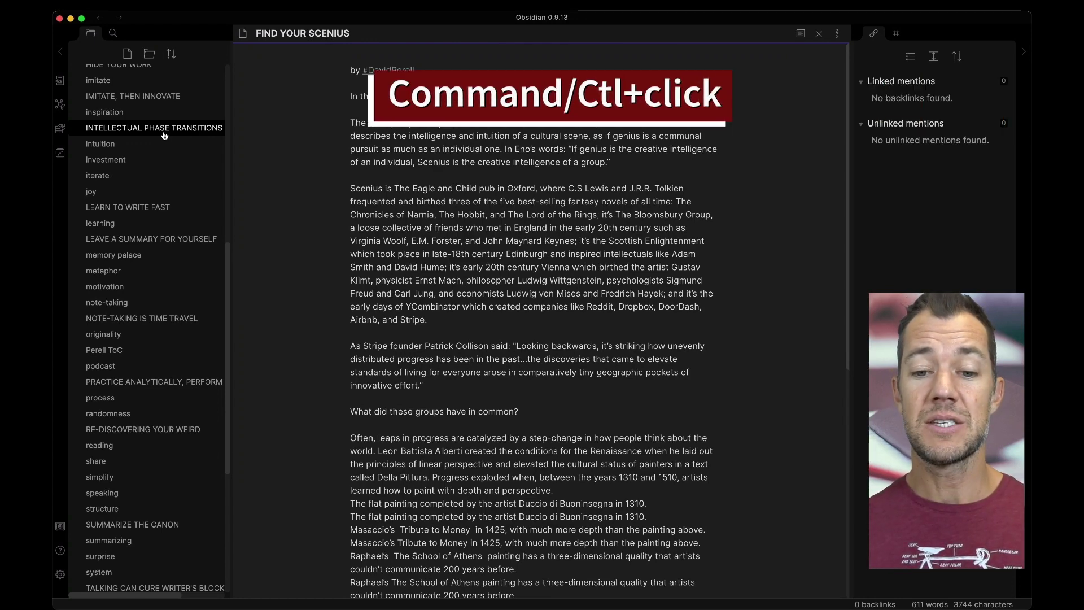
{"action": "left_click", "coordinate": [164, 129], "text": "super"}
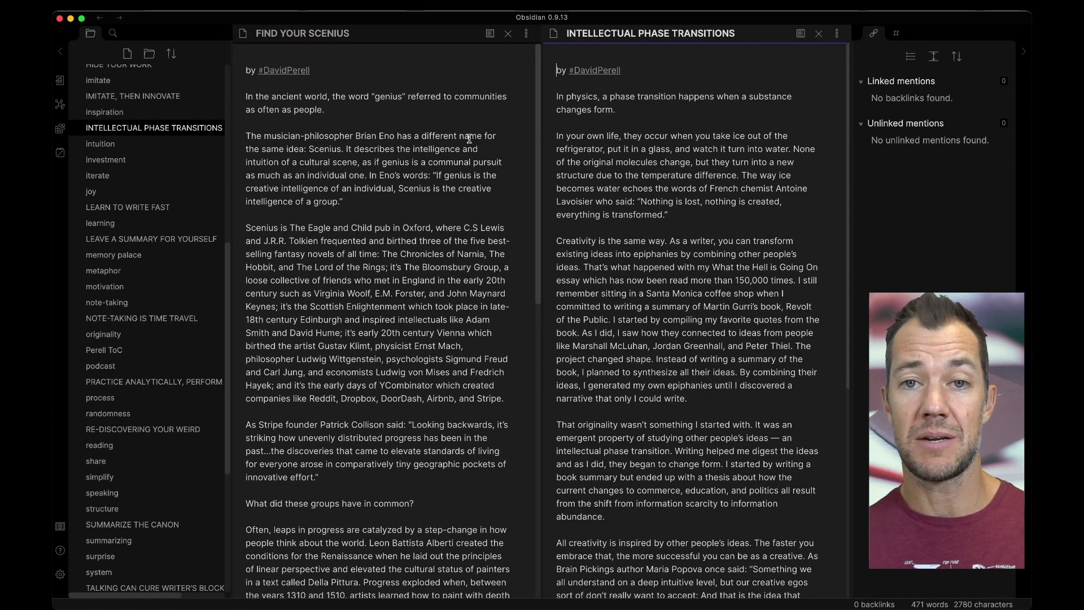
{"action": "scroll", "coordinate": [147, 339], "scroll_direction": "down", "scroll_amount": 5}
{"action": "left_click", "coordinate": [139, 400], "text": "super"}
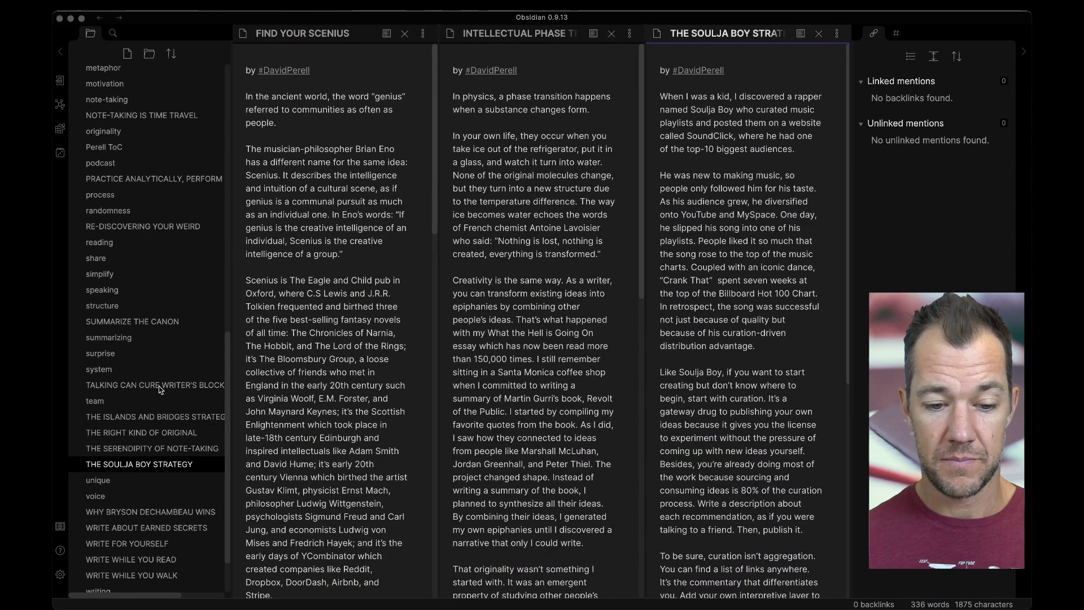
{"action": "left_click", "coordinate": [147, 462], "text": "super"}
{"action": "scroll", "coordinate": [148, 395], "scroll_direction": "up", "scroll_amount": 10}
{"action": "left_click", "coordinate": [127, 215], "text": "super"}
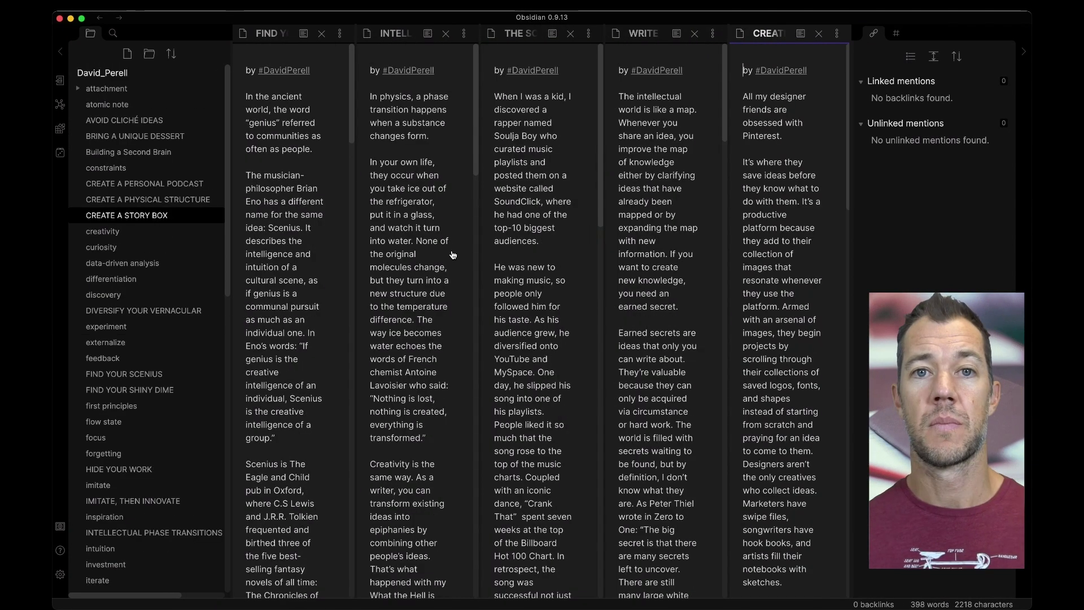
- Collapse the left file explorer and the right linked-mentions sidebar
{"action": "left_click", "coordinate": [59, 55]}
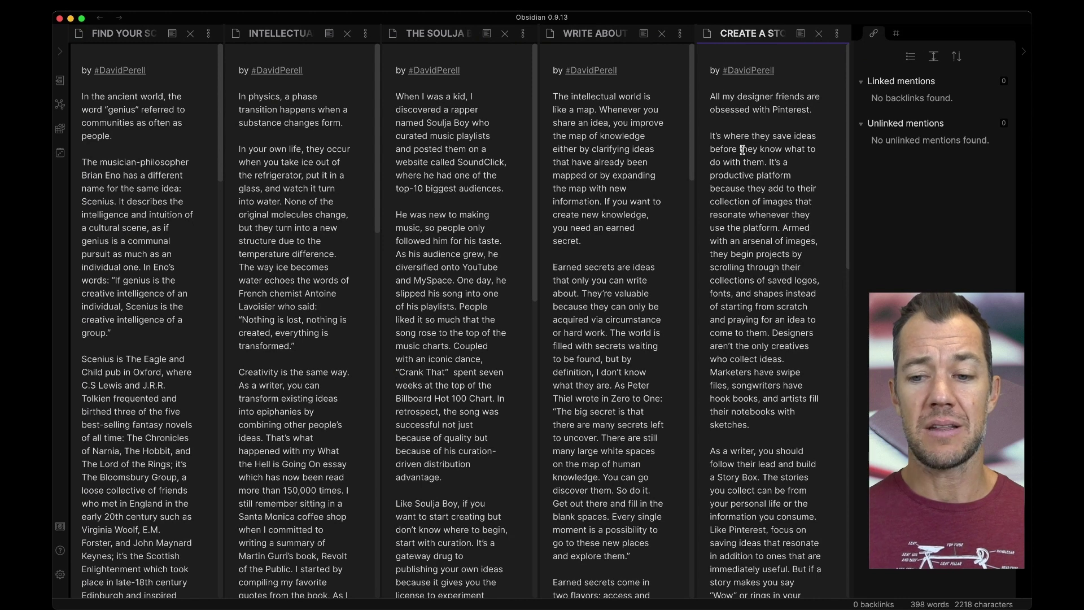
{"action": "left_click", "coordinate": [1024, 52]}
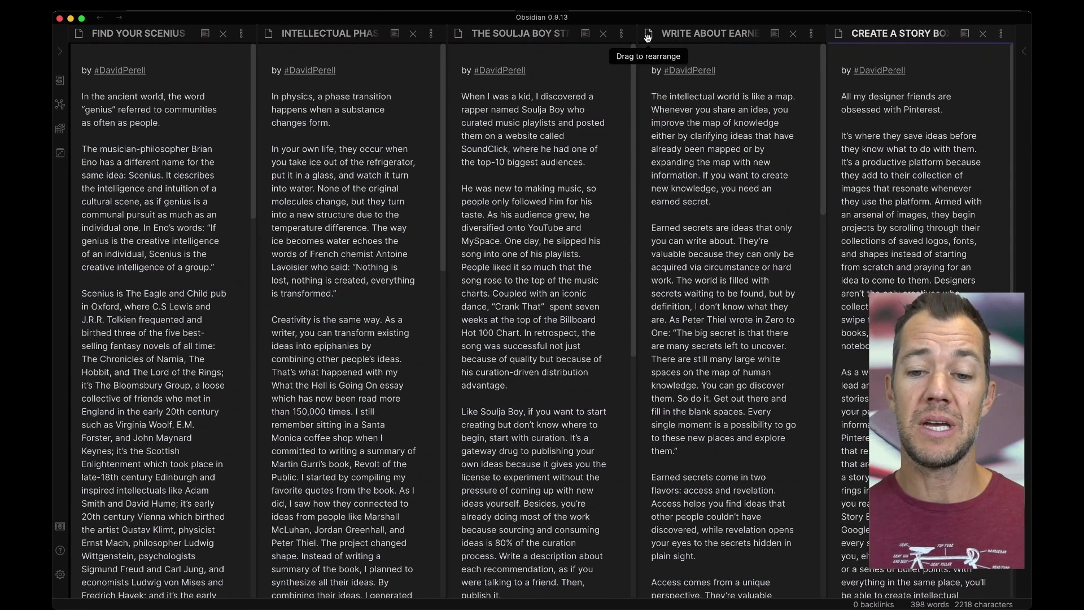
- Stack Write About Earned Secrets over Intellectual Phase Transitions and Create a Story Box over The Soulja Boy Strategy
{"action": "left_click_drag", "start_coordinate": [648, 36], "coordinate": [437, 67]}
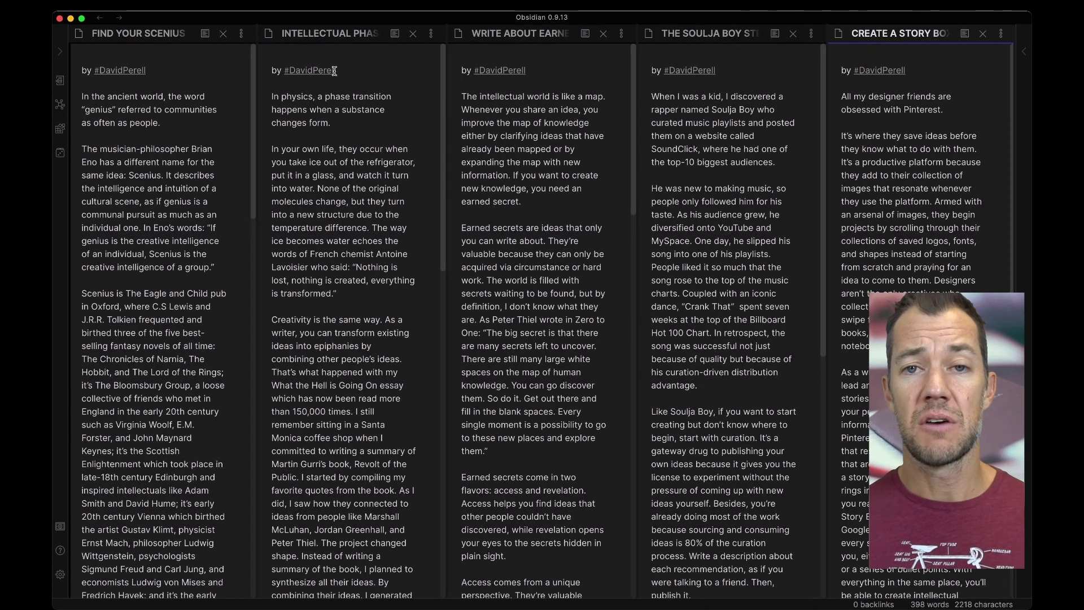
{"action": "left_click", "coordinate": [457, 33]}
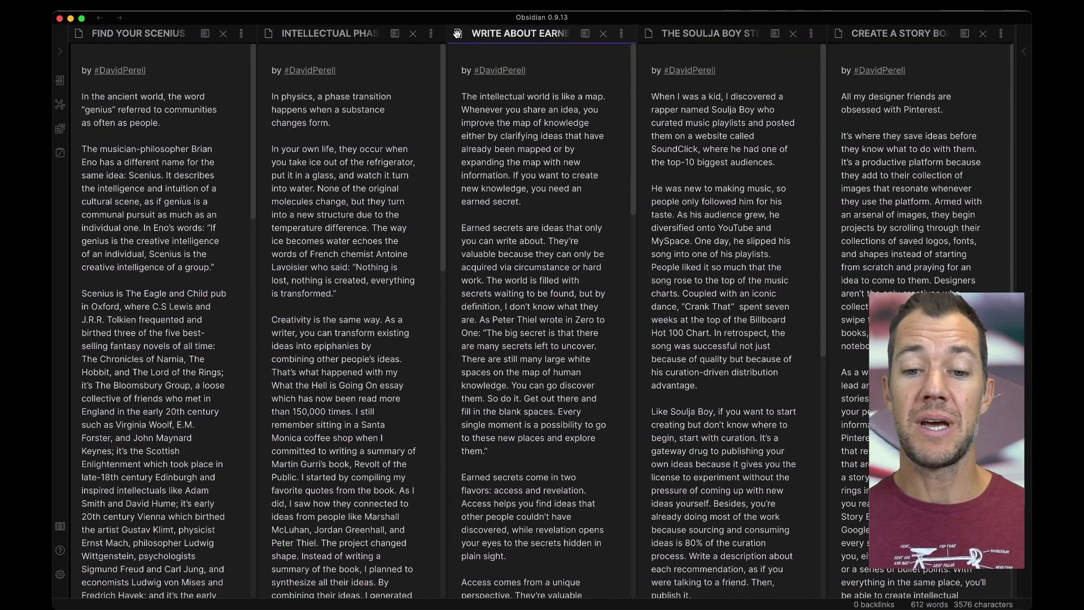
{"action": "left_click_drag", "start_coordinate": [457, 34], "coordinate": [416, 46]}
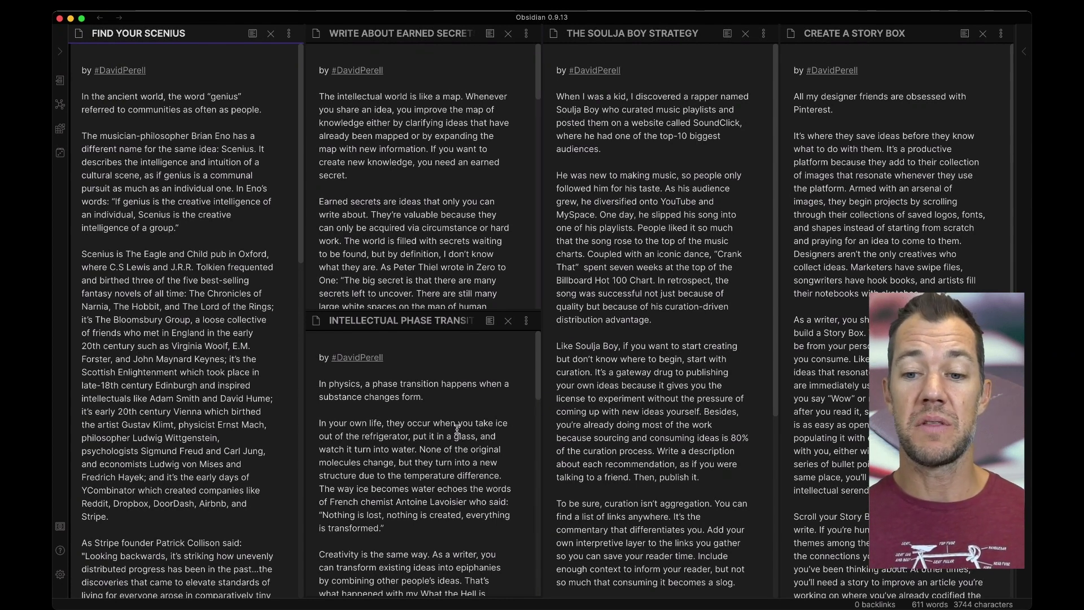
{"action": "left_click_drag", "start_coordinate": [792, 34], "coordinate": [710, 61]}
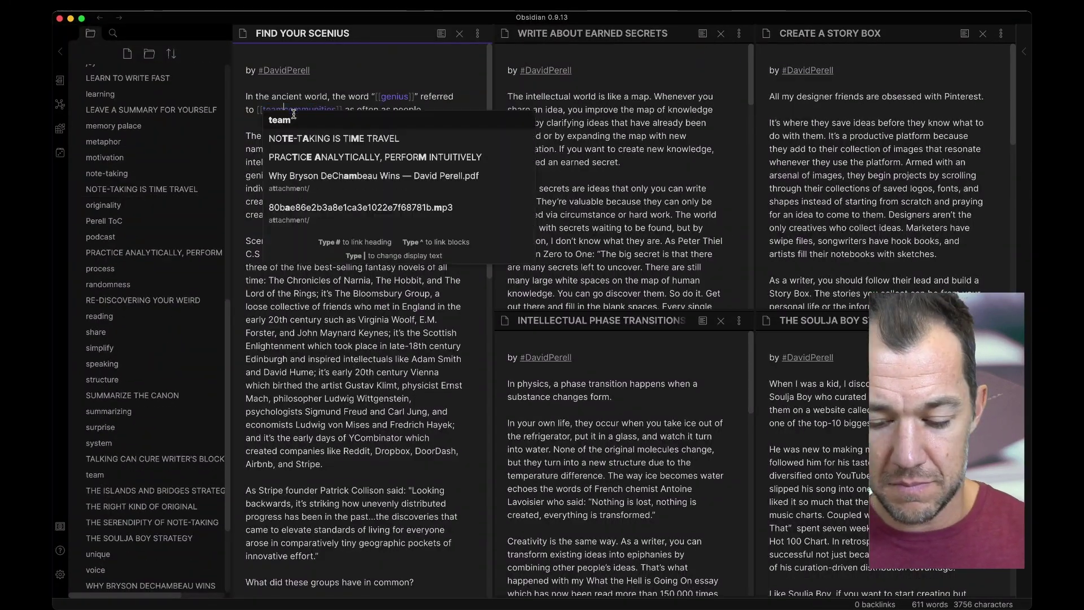
- Add a tag, link the word Scenius, and extract its two defining sentences into a new Scenius note
{"action": "left_click", "coordinate": [355, 135]}
{"action": "type", "text": "#"}
{"action": "double_click", "coordinate": [370, 149]}
{"action": "type", "text": "[["}
{"action": "left_click_drag", "start_coordinate": [398, 149], "coordinate": [378, 215]}
{"action": "key", "text": "super+x"}
- Attribute the quote with '-- #BrianEno' and format it as a separate blockquote paragraph
{"action": "left_click", "coordinate": [370, 148], "text": "super"}
{"action": "key", "text": "super+v"}
{"action": "type", "text": "-- #BrianEno"}
{"action": "left_click", "coordinate": [320, 96]}
{"action": "key", "text": "Return"}
{"action": "key", "text": "Return"}
{"action": "left_click", "coordinate": [309, 135]}
{"action": "key", "text": "Return"}
{"action": "type", "text": ">"}
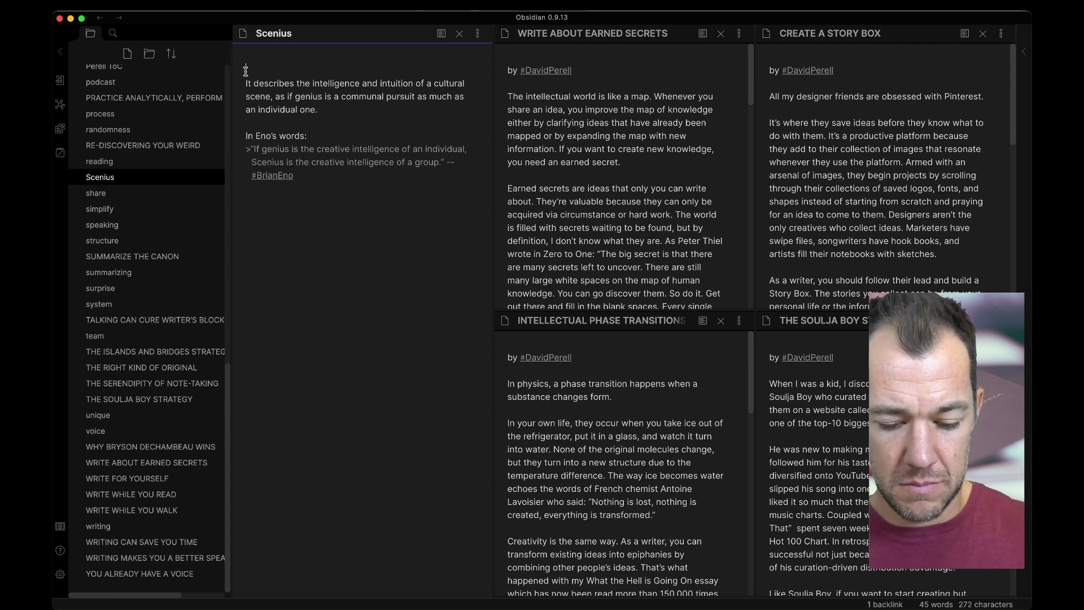
- Add the lines 'Genius is an individual pursuit' and 'Scenius is a collective pursuit' at the top of the note
{"action": "left_click", "coordinate": [246, 70]}
{"action": "key", "text": "Return"}
{"action": "key", "text": "Up"}
{"action": "type", "text": "Genius is an individual pursuit"}
{"action": "key", "text": "Return"}
{"action": "type", "text": "Scenius is a collective pursuit"}
{"action": "key", "text": "Return"}
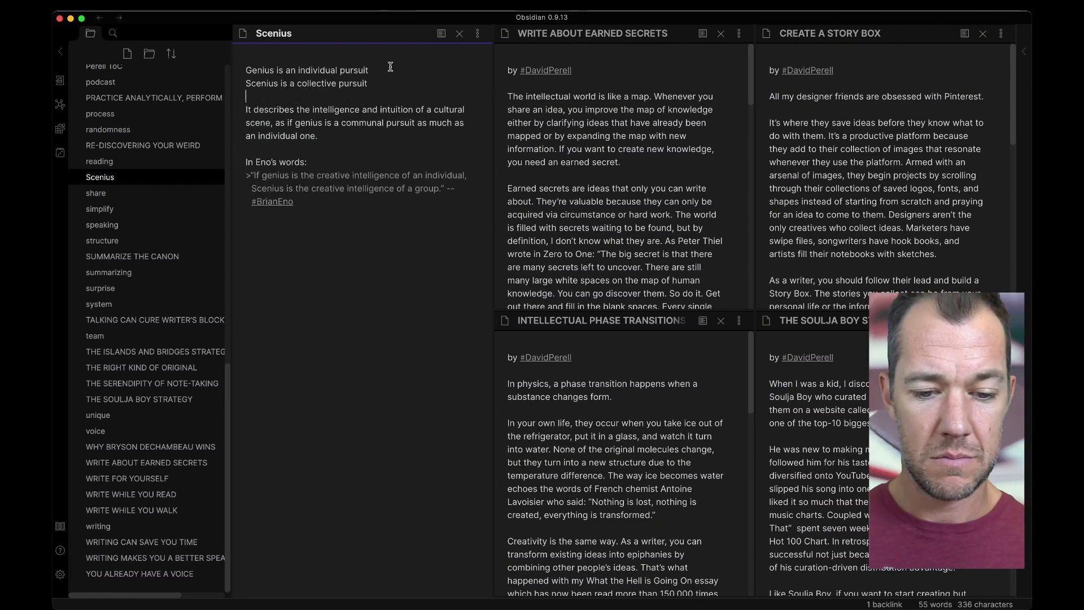
- Split the examples into separate bullets, dropping the leading It's and giving YCombinator its own bullet
{"action": "left_click", "coordinate": [99, 18]}
{"action": "scroll", "coordinate": [361, 205], "scroll_direction": "down", "scroll_amount": 3}
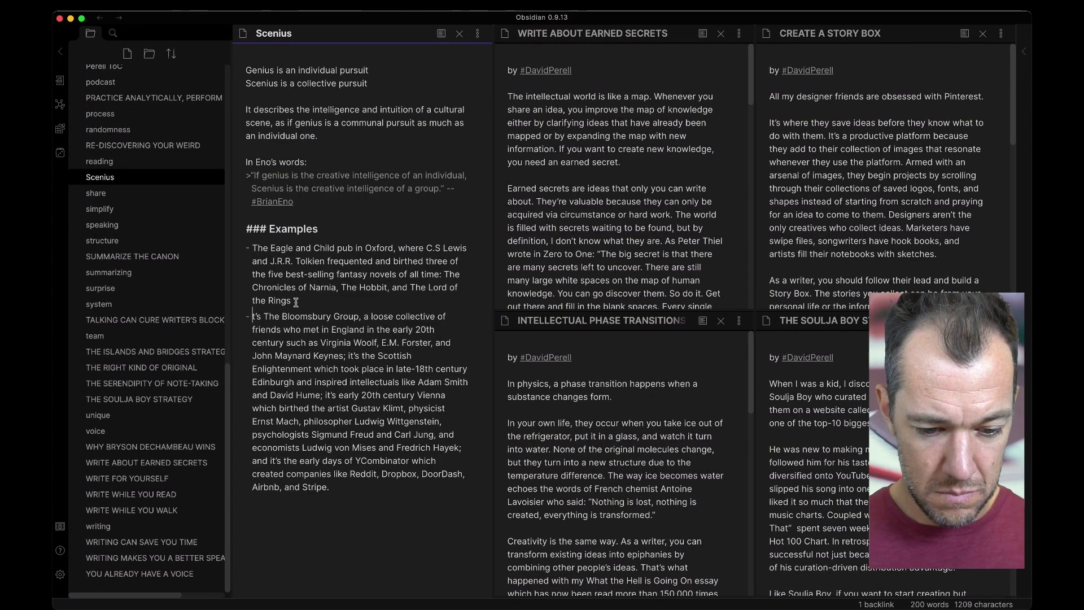
{"action": "key", "text": "Delete"}
{"action": "key", "text": "Delete"}
{"action": "key", "text": "Delete"}
{"action": "key", "text": "Delete"}
{"action": "key", "text": "Delete"}
{"action": "left_click", "coordinate": [344, 356]}
{"action": "key", "text": "Delete"}
{"action": "key", "text": "Delete"}
{"action": "key", "text": "Delete"}
{"action": "key", "text": "Delete"}
{"action": "key", "text": "Delete"}
{"action": "key", "text": "Delete"}
{"action": "key", "text": "Delete"}
{"action": "key", "text": "Return"}
{"action": "left_click", "coordinate": [442, 398]}
{"action": "key", "text": "Delete"}
{"action": "key", "text": "Delete"}
{"action": "key", "text": "Delete"}
{"action": "key", "text": "Delete"}
{"action": "key", "text": "Delete"}
{"action": "key", "text": "Delete"}
{"action": "key", "text": "Delete"}
{"action": "key", "text": "Return"}
{"action": "left_click_drag", "start_coordinate": [361, 465], "coordinate": [417, 465]}
{"action": "key", "text": "Return"}
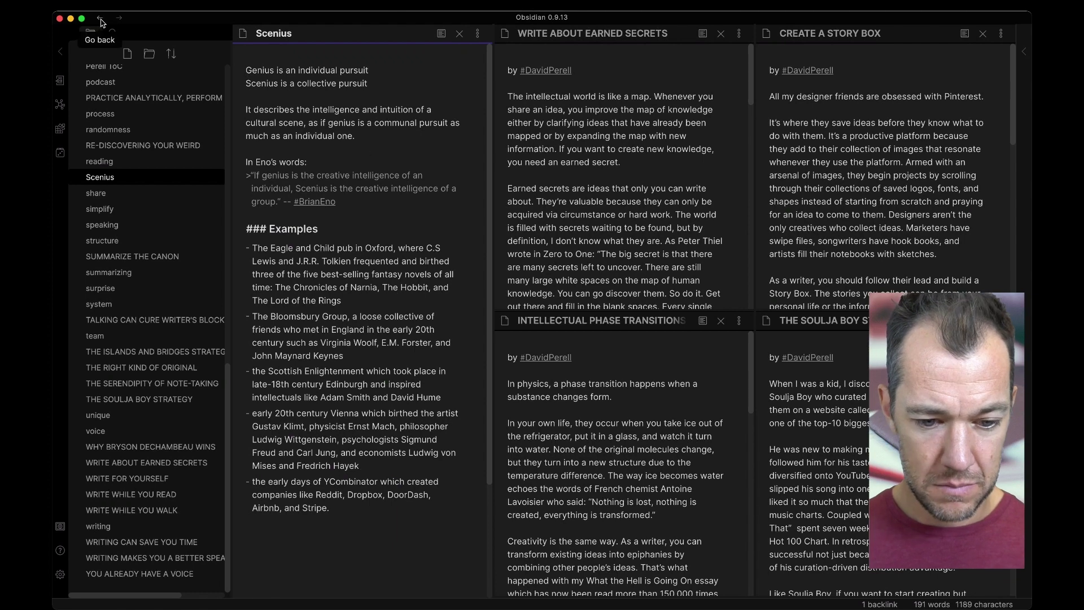
- In Find Your Scenius, tag the founder's name and set the founder's quote as its own blockquote
{"action": "left_click", "coordinate": [100, 17]}
{"action": "left_click", "coordinate": [320, 115]}
{"action": "type", "text": "#"}
{"action": "left_click", "coordinate": [409, 115]}
{"action": "key", "text": "Return"}
{"action": "type", "text": ">"}
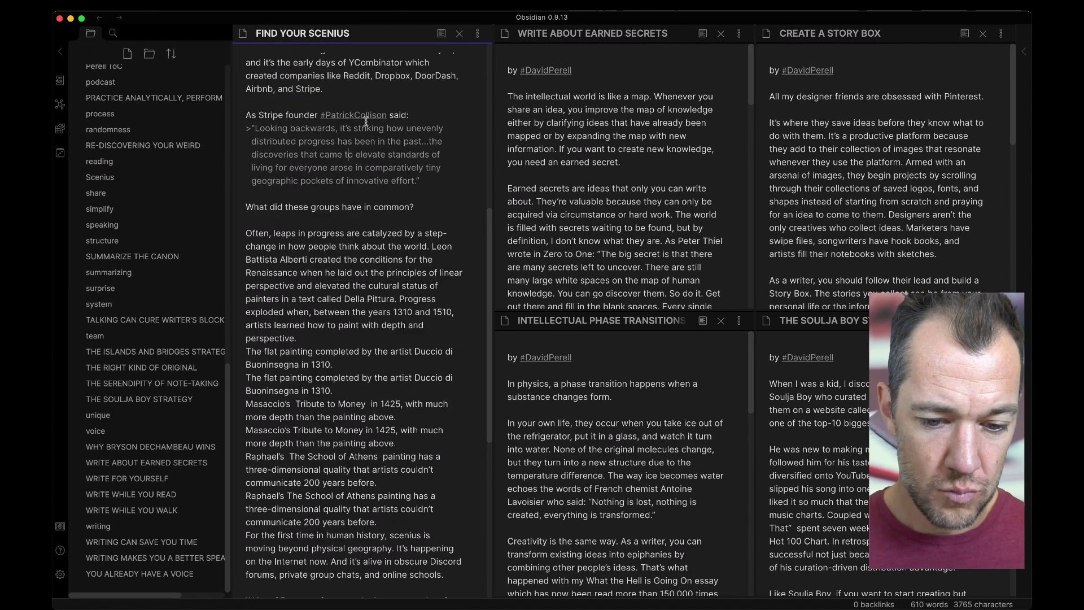
- Bold the line 'What did these groups have in common?' and the phrase step-change
{"action": "triple_click", "coordinate": [289, 207]}
{"action": "key", "text": "ctrl+b"}
{"action": "scroll", "coordinate": [289, 196], "scroll_direction": "down", "scroll_amount": 1}
{"action": "key", "text": "Left"}
{"action": "key", "text": "Left"}
{"action": "key", "text": "BackSpace"}
{"action": "scroll", "coordinate": [289, 197], "scroll_direction": "down", "scroll_amount": 1}
{"action": "left_click_drag", "start_coordinate": [426, 156], "coordinate": [279, 168]}
{"action": "key", "text": "ctrl+b"}
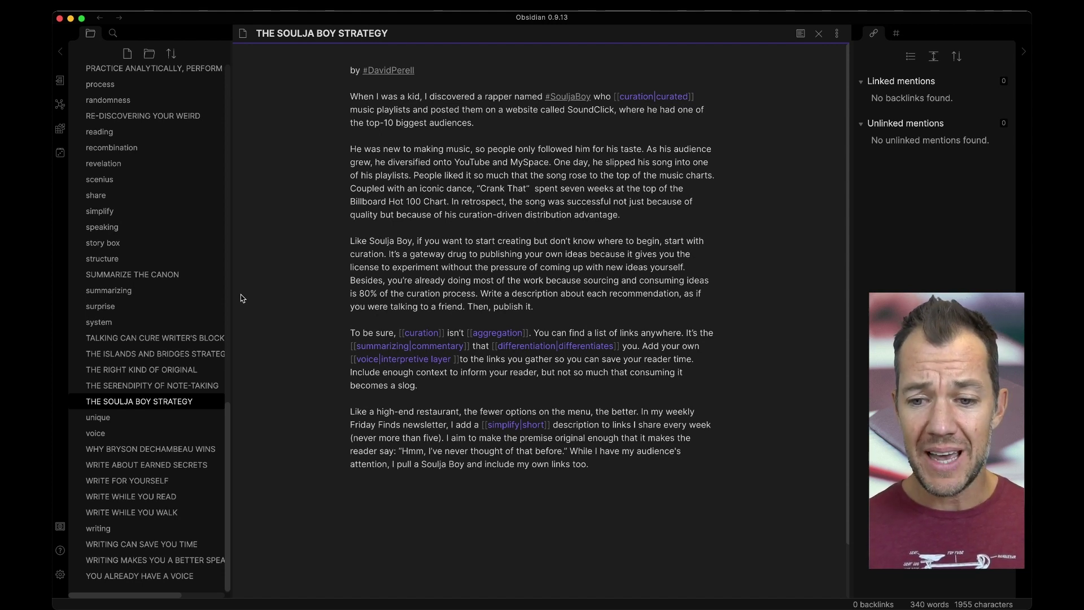
- Split The Soulja Boy Strategy pane vertically, close the duplicate, then pin the note
{"action": "left_click", "coordinate": [838, 35]}
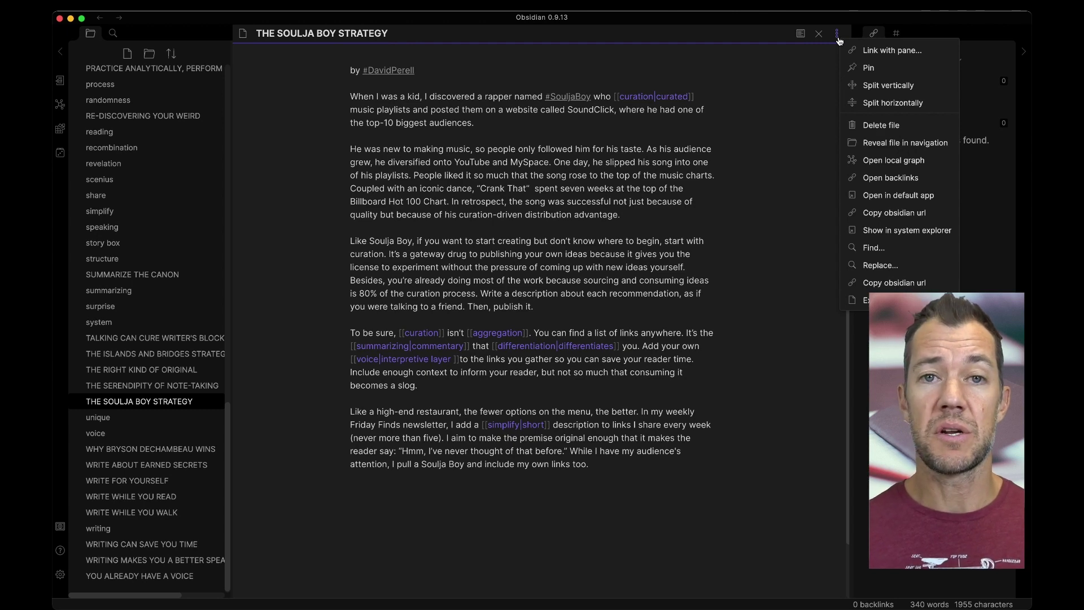
{"action": "left_click", "coordinate": [865, 85]}
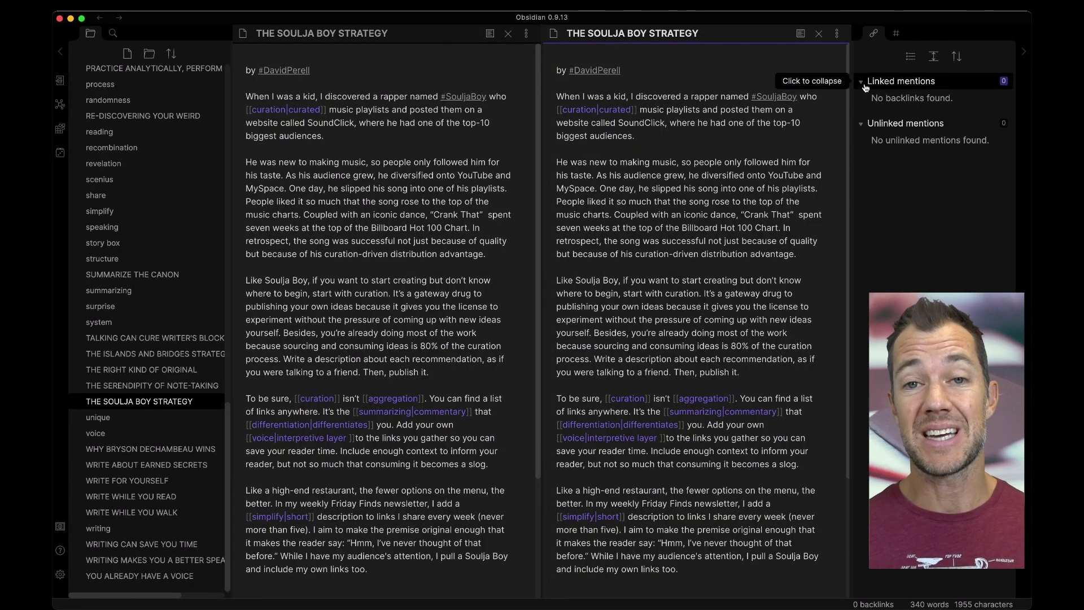
{"action": "left_click", "coordinate": [819, 33]}
{"action": "left_click", "coordinate": [837, 34]}
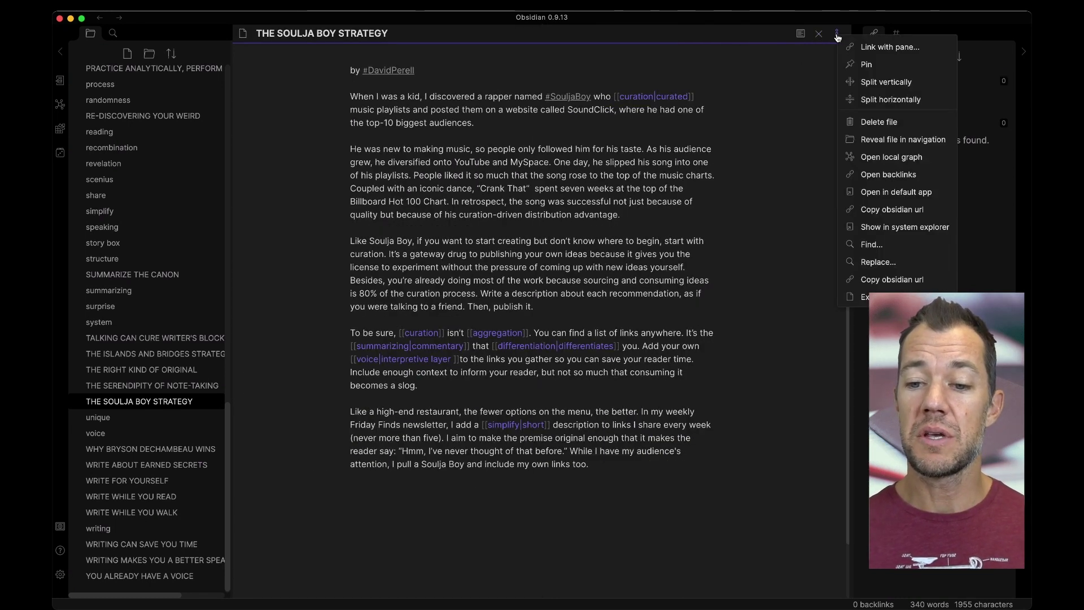
{"action": "left_click", "coordinate": [860, 65]}
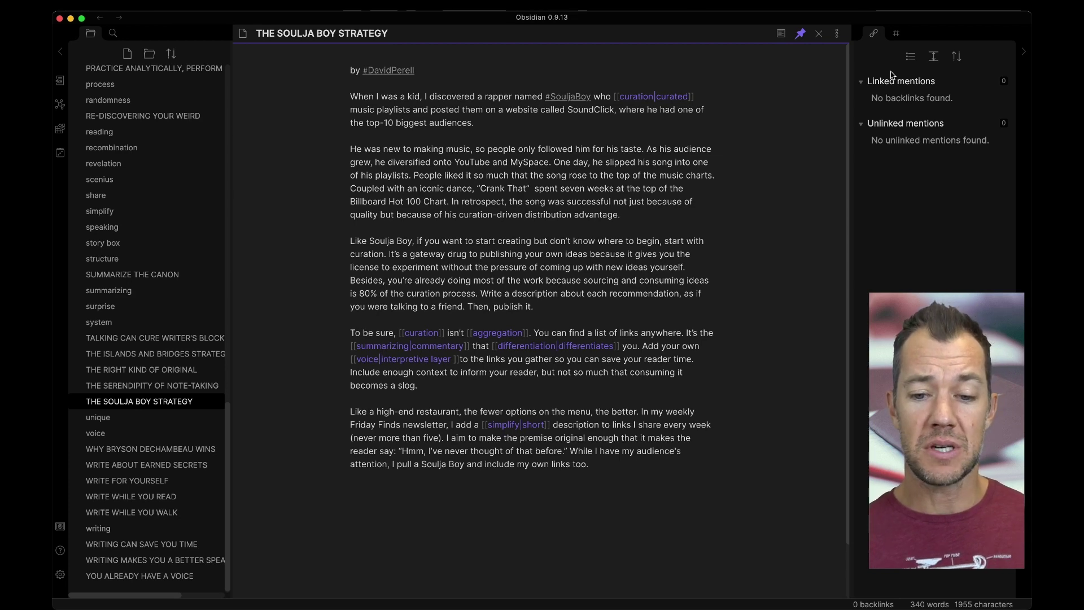
- Show the essay in reading view, open curation beside it, then browse the aggregation and voice notes, ending on voice
{"action": "left_click", "coordinate": [781, 34]}
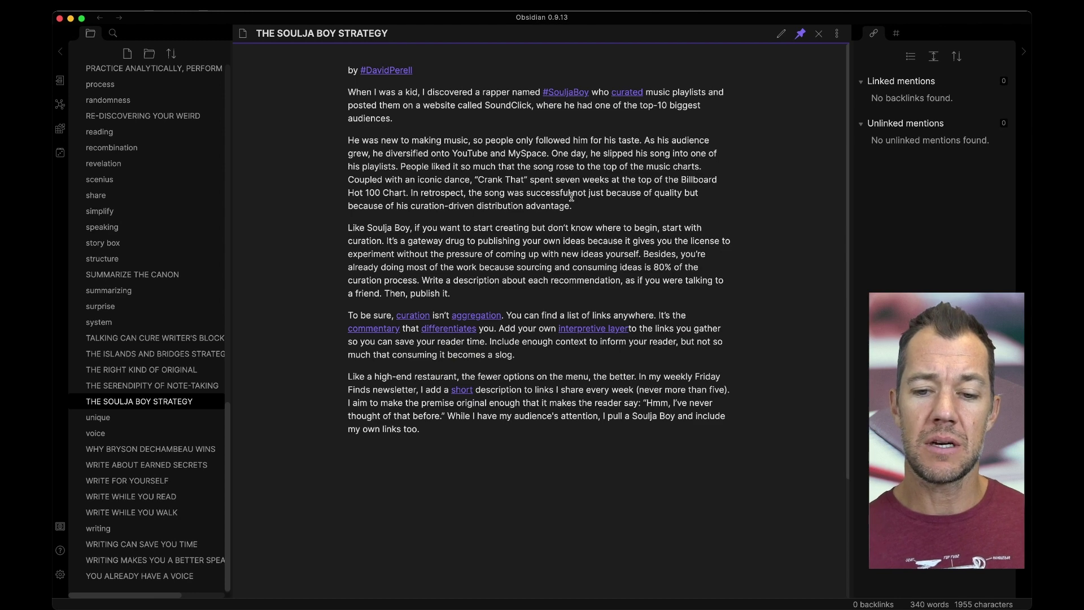
{"action": "left_click", "coordinate": [626, 99], "text": "super"}
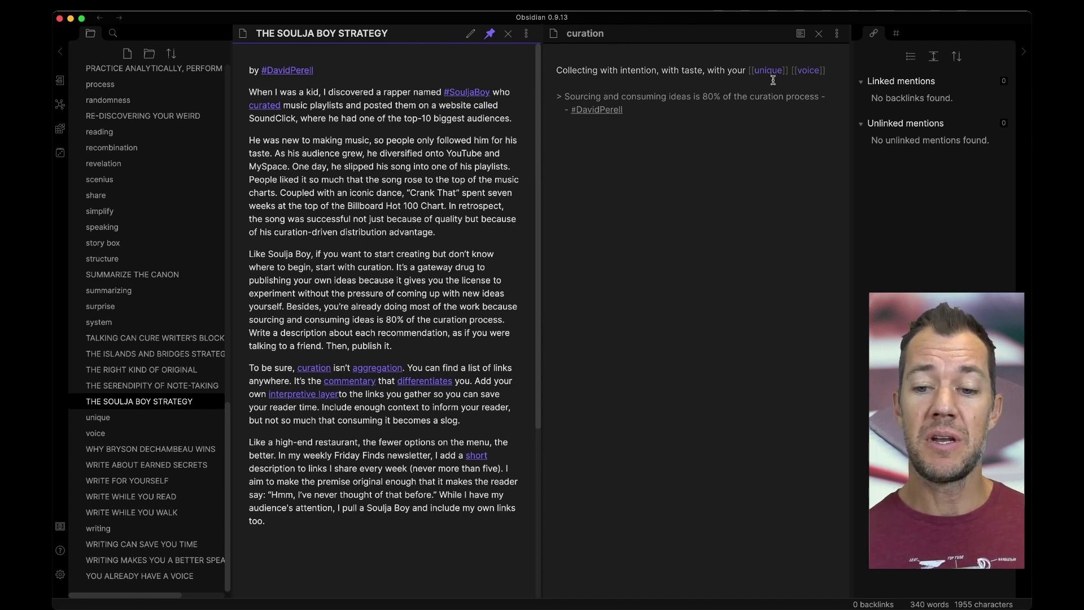
{"action": "left_click", "coordinate": [799, 34]}
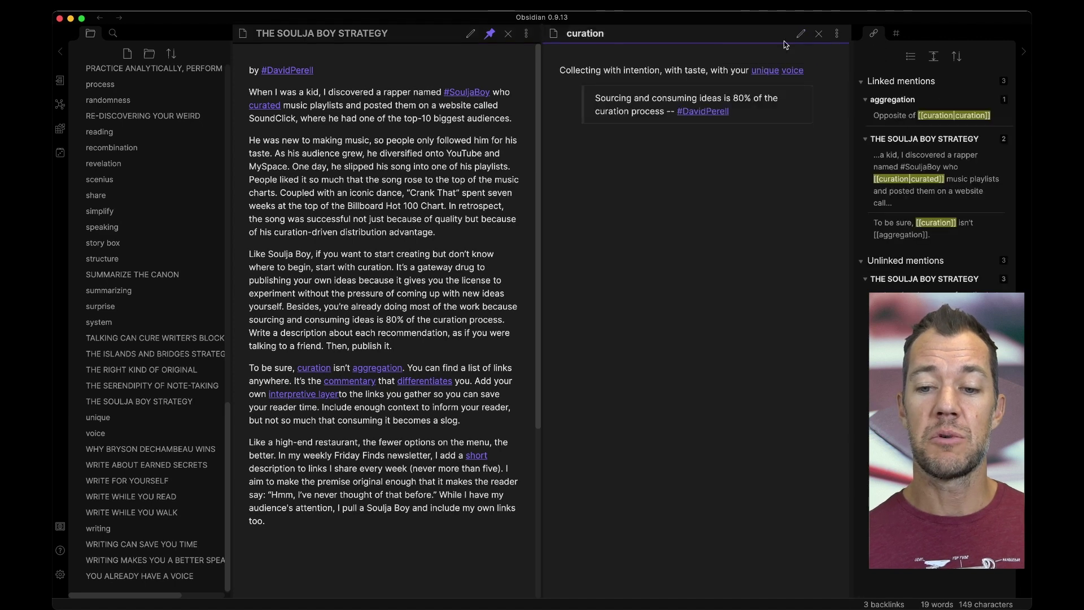
{"action": "left_click", "coordinate": [792, 71]}
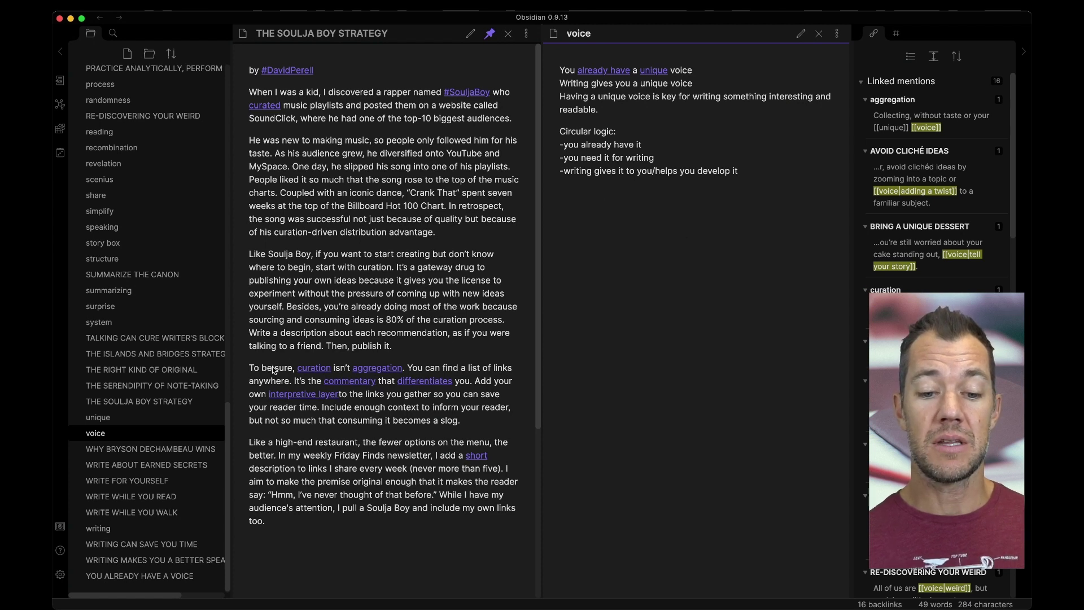
{"action": "left_click", "coordinate": [376, 370]}
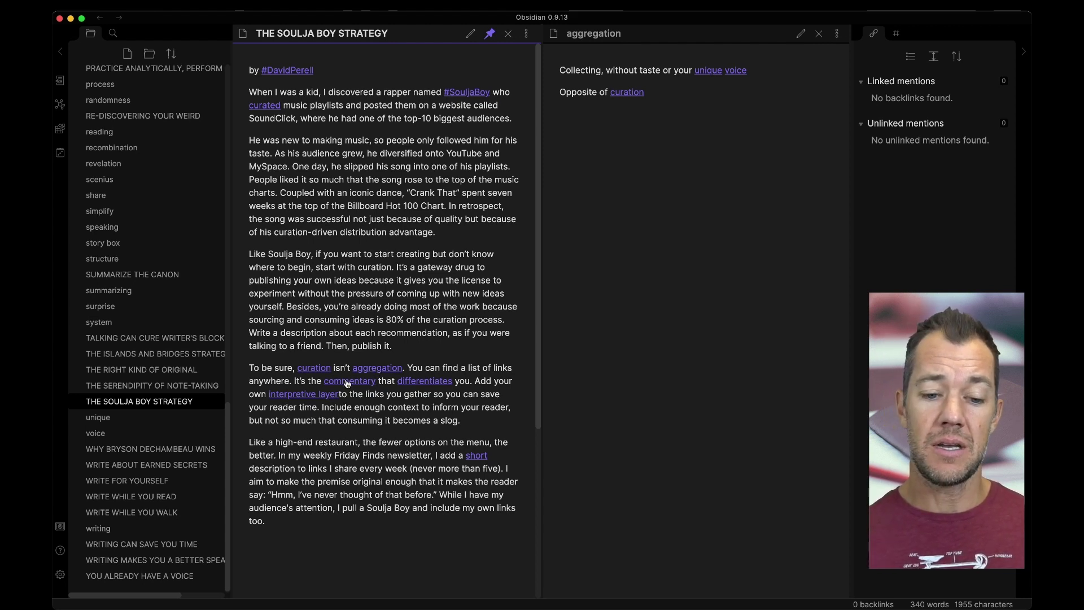
{"action": "left_click", "coordinate": [320, 395]}
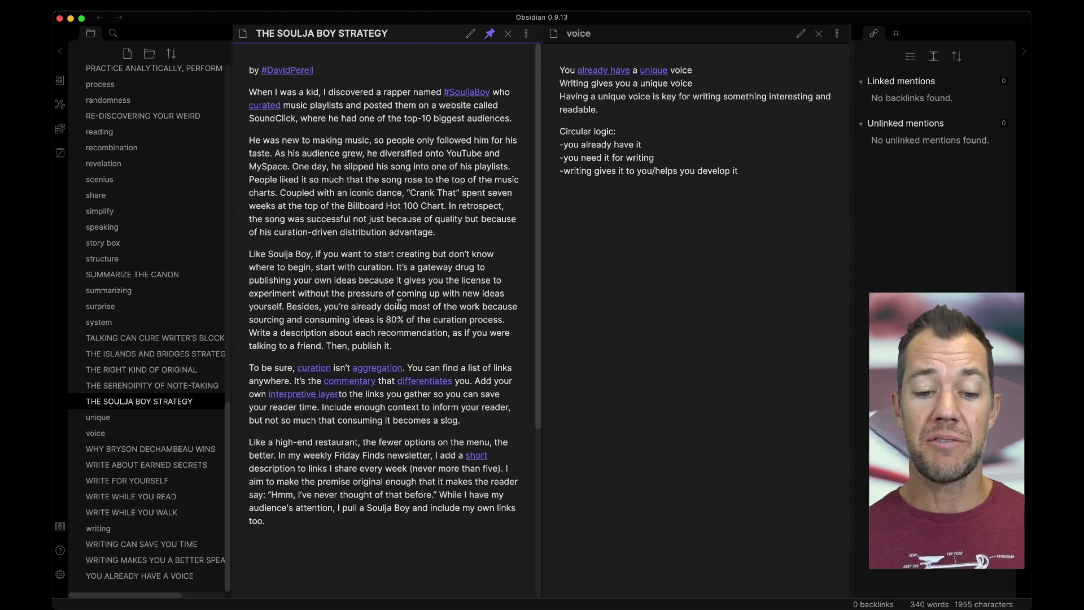
- Open the curation and aggregation notes in new panes and close the voice pane
{"action": "left_click", "coordinate": [313, 369]}
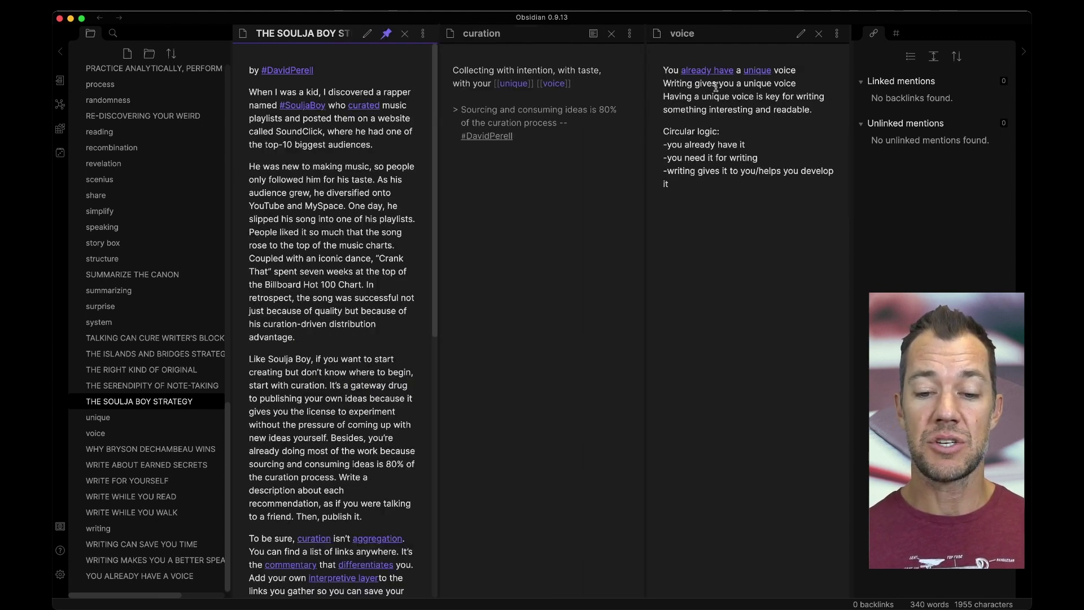
{"action": "left_click", "coordinate": [378, 542]}
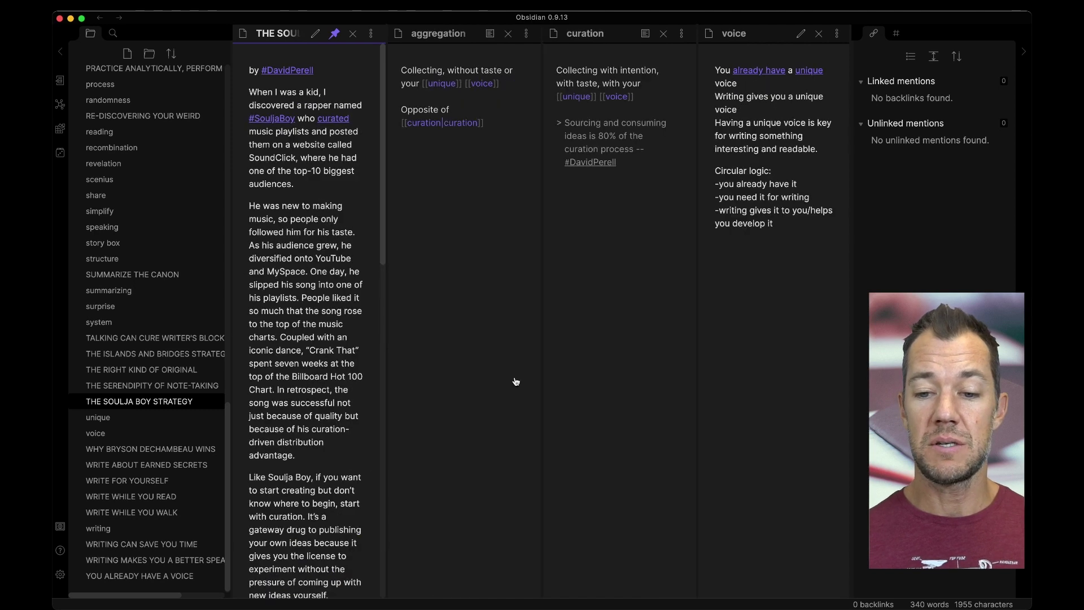
{"action": "left_click", "coordinate": [819, 34]}
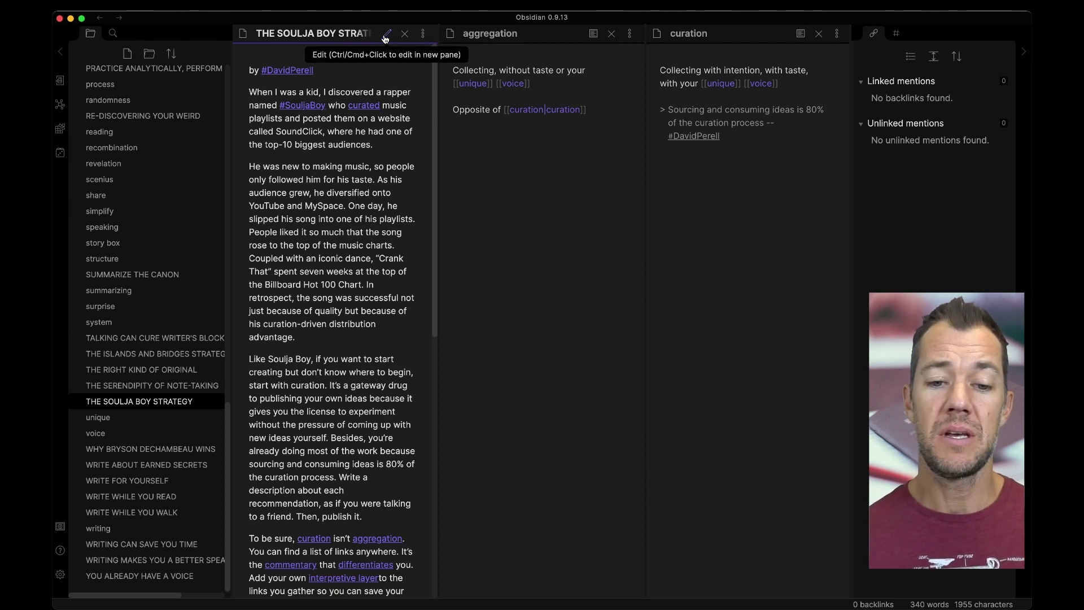
{"action": "left_click", "coordinate": [405, 33]}
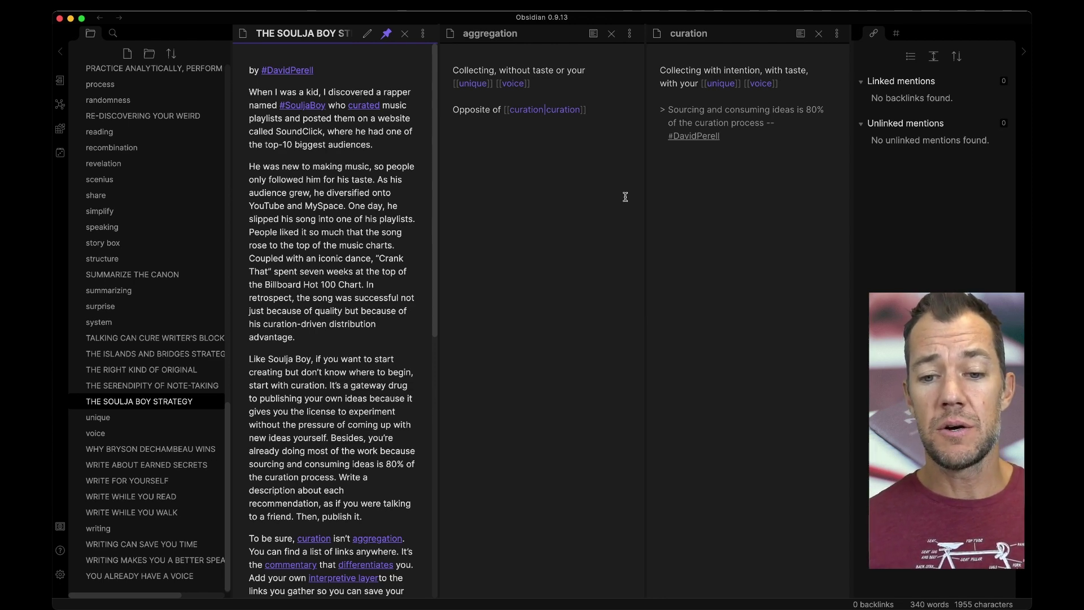
- Close the aggregation and curation panes and open Graph view beside the pinned essay
{"action": "left_click", "coordinate": [612, 34]}
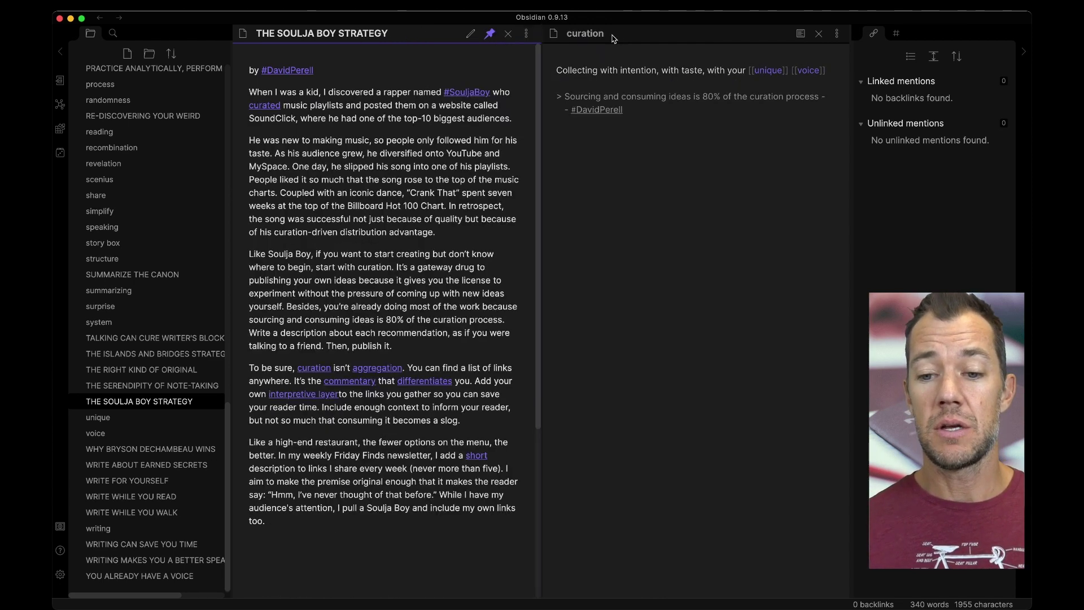
{"action": "left_click", "coordinate": [819, 34]}
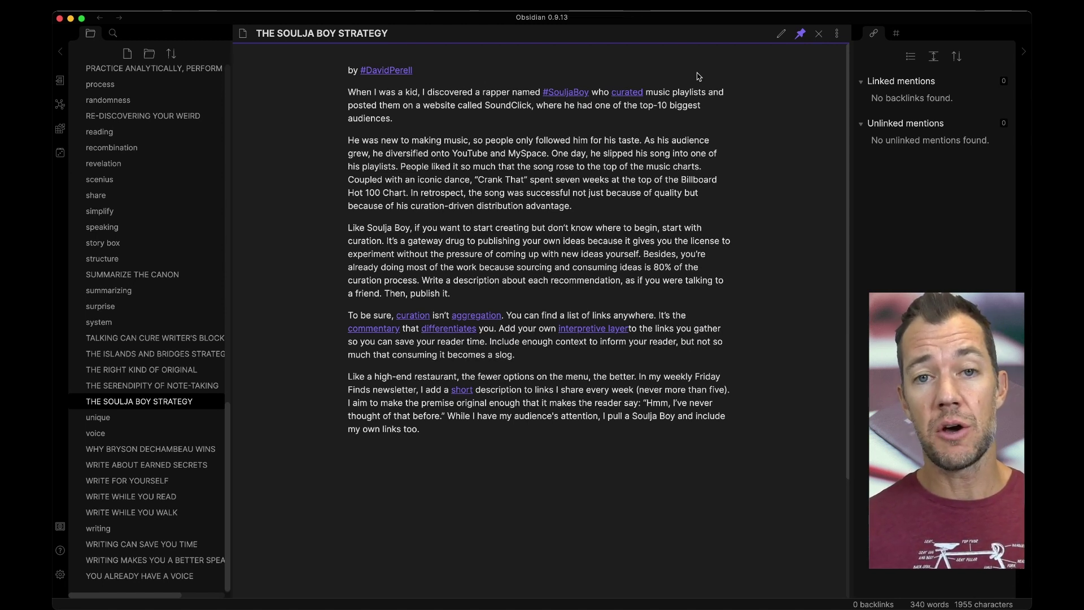
{"action": "left_click", "coordinate": [59, 105]}
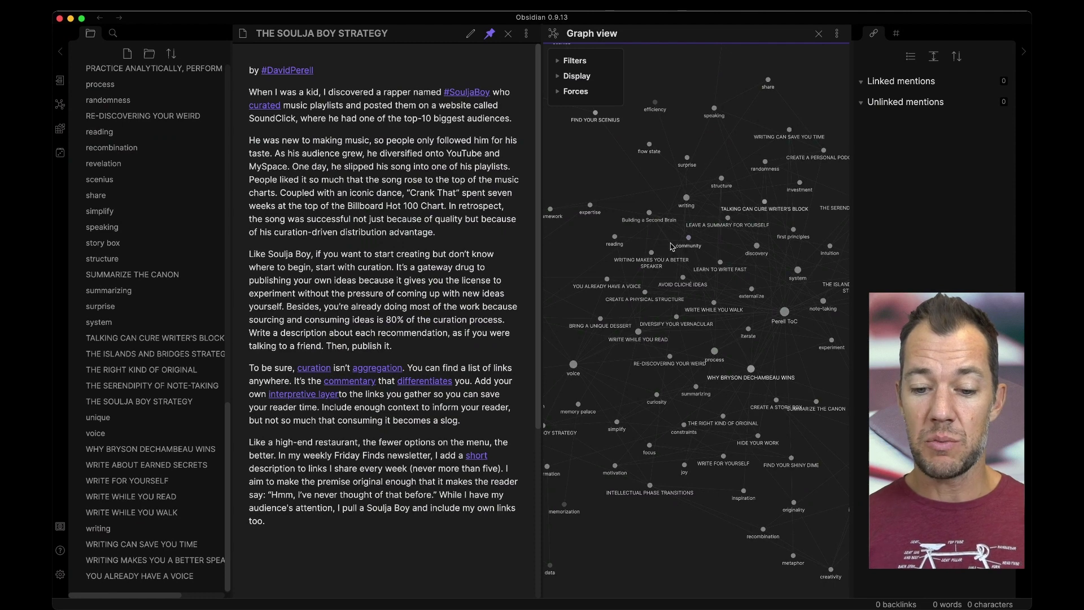
- Open the voice note from its graph node, then navigate back to Graph view
{"action": "left_click", "coordinate": [576, 366]}
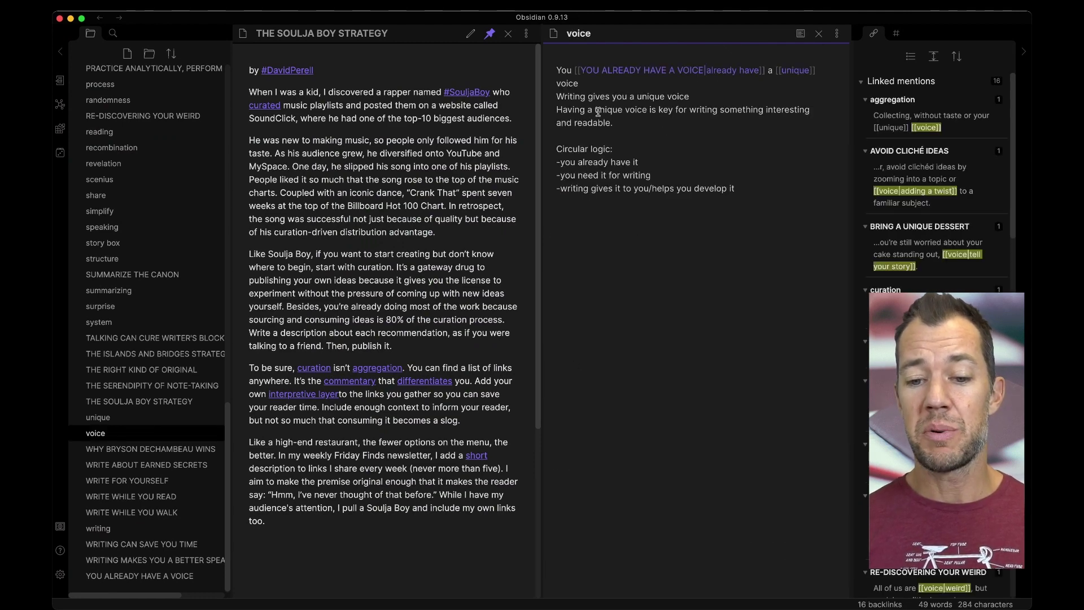
{"action": "left_click", "coordinate": [100, 17]}
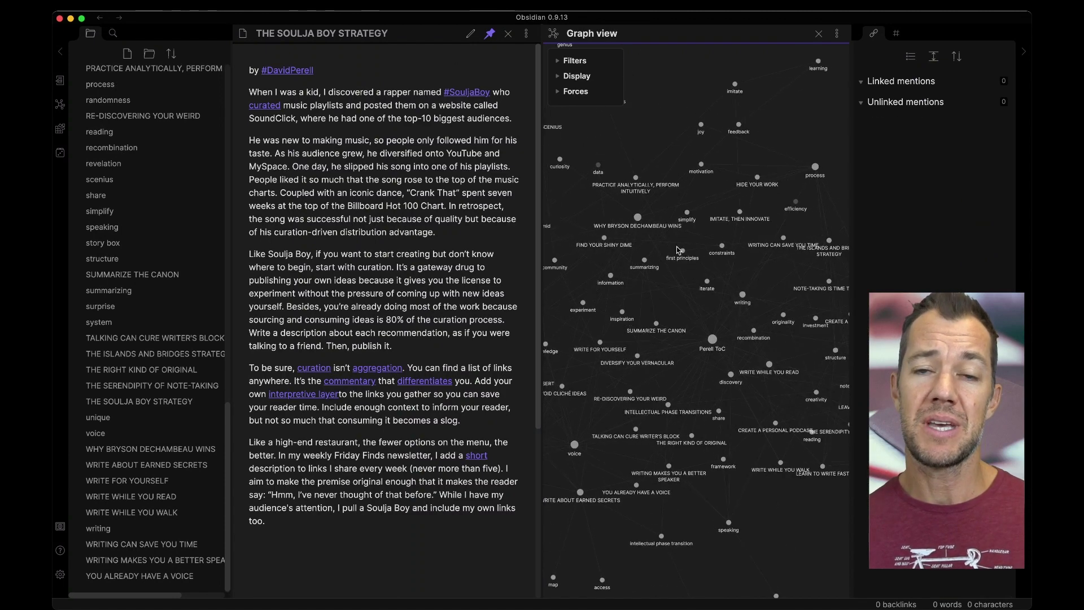